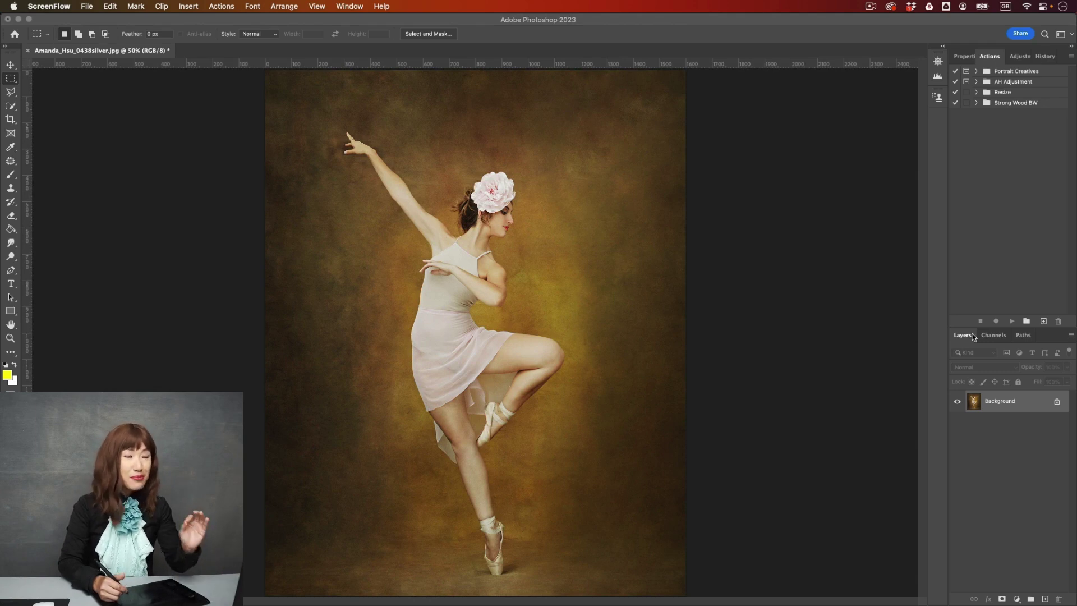
- Create a new action named 'dodge and burn' in the Portrait Creatives set and begin recording
left_click(572, 80)
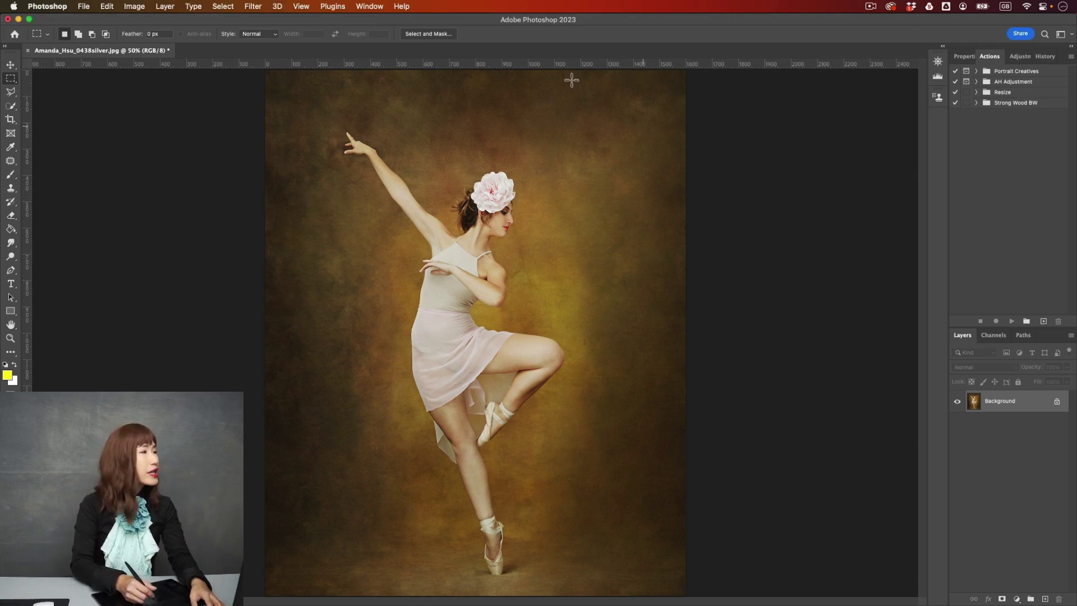
left_click(372, 7)
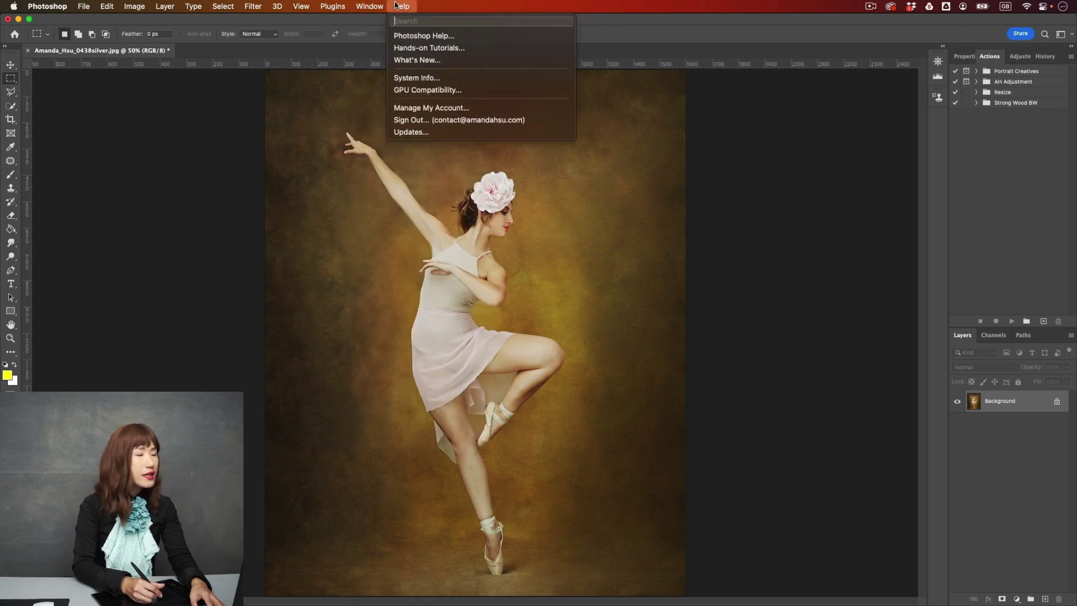
left_click(959, 188)
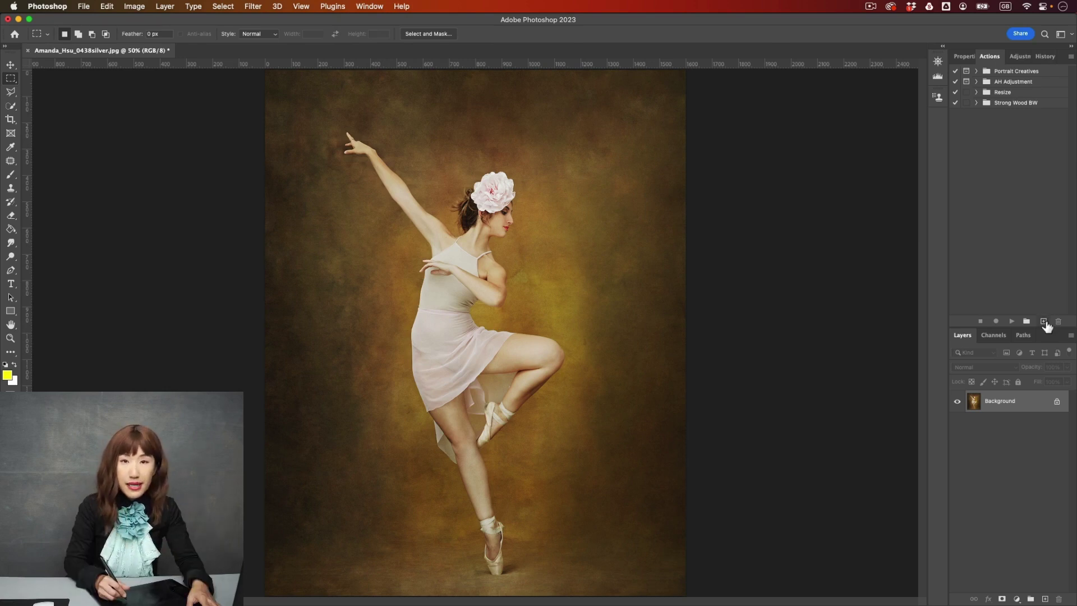
left_click(1044, 322)
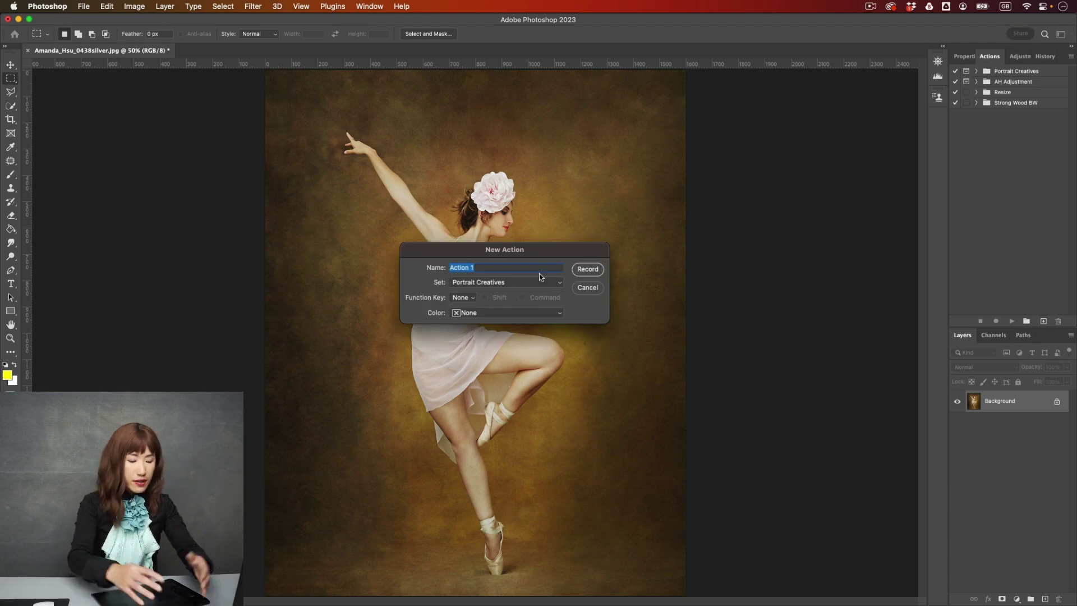
type("dodge and burn")
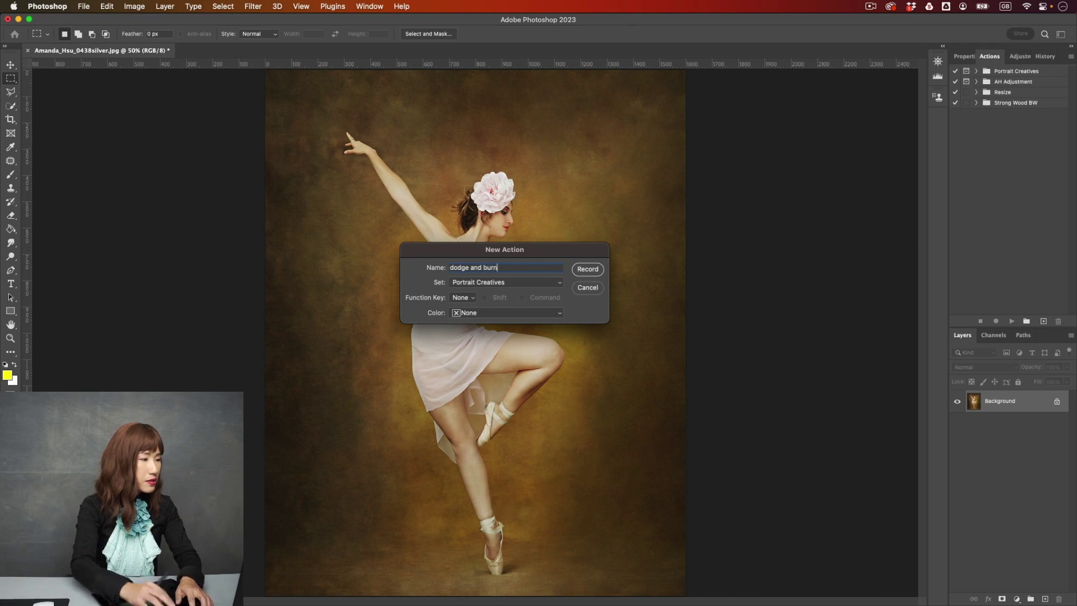
left_click(581, 270)
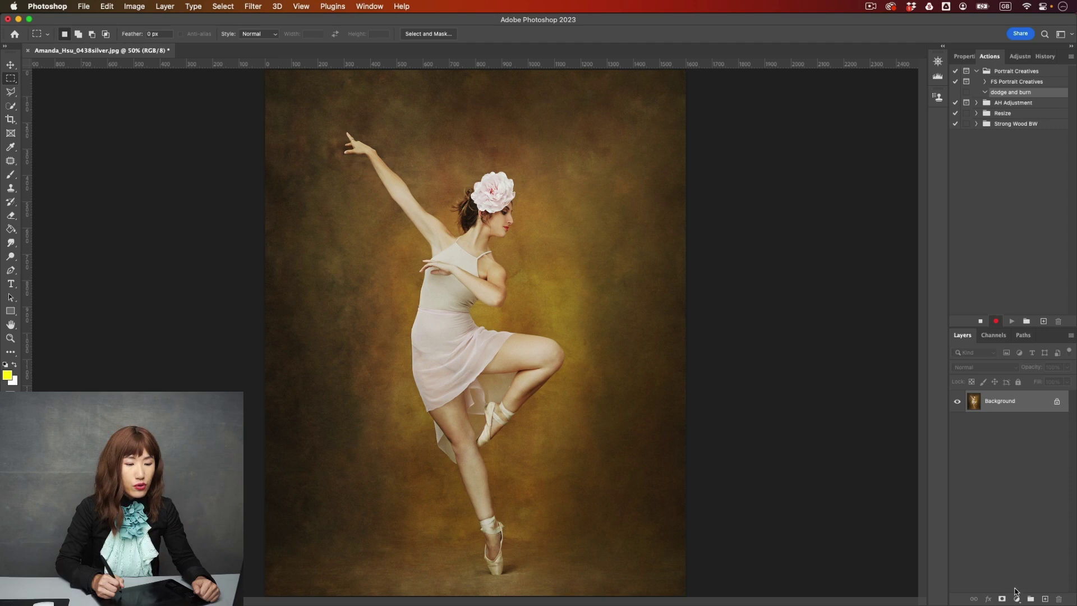
- Add a Curves adjustment layer with an upward curve to brighten the photo for dodging
left_click(1017, 599)
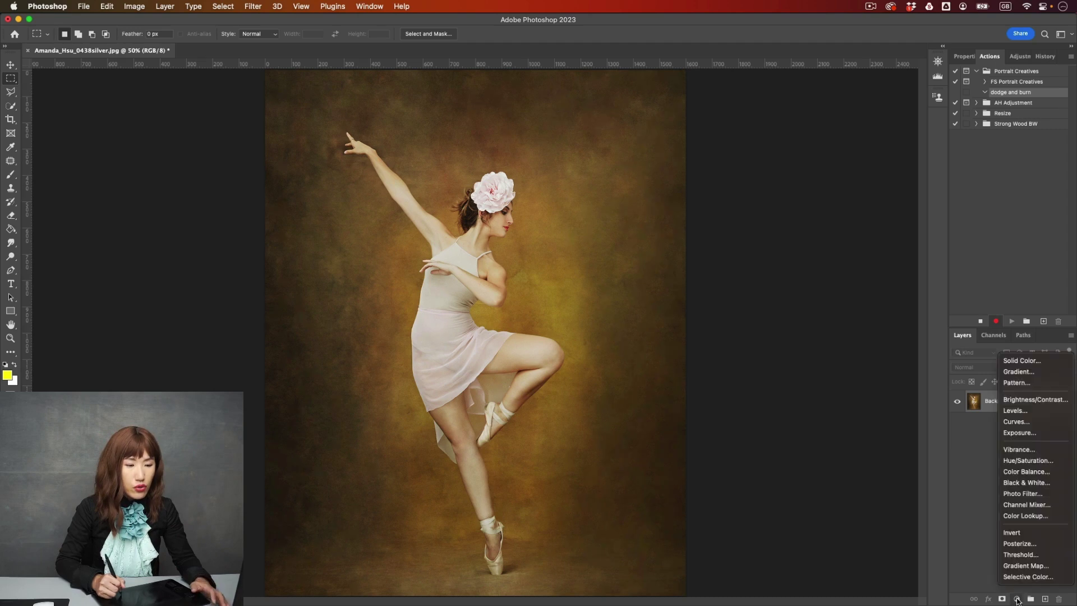
left_click(1018, 422)
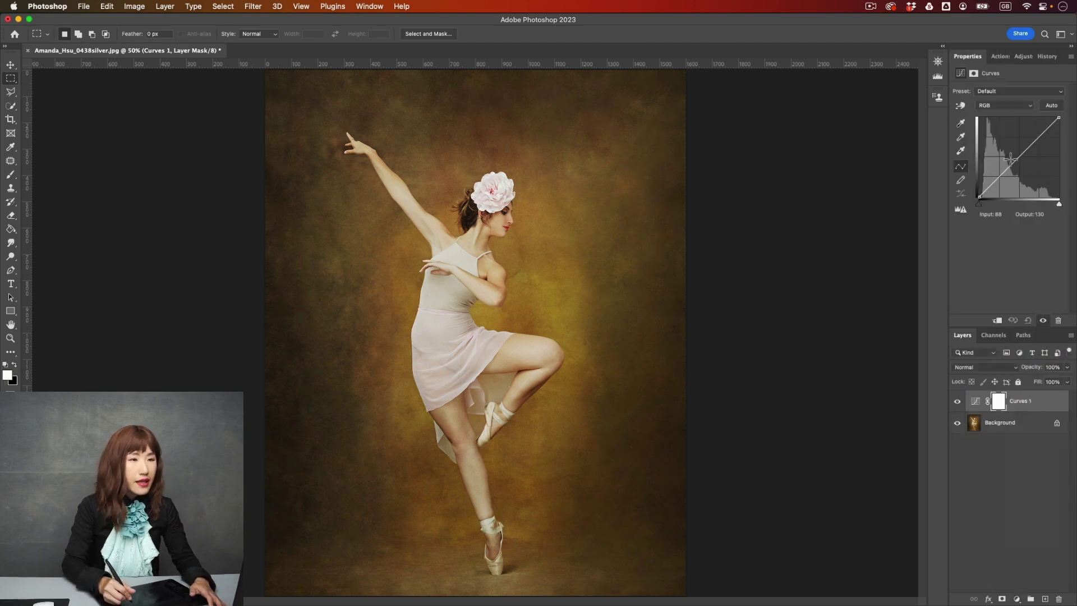
left_click_drag(1015, 161, 1013, 145)
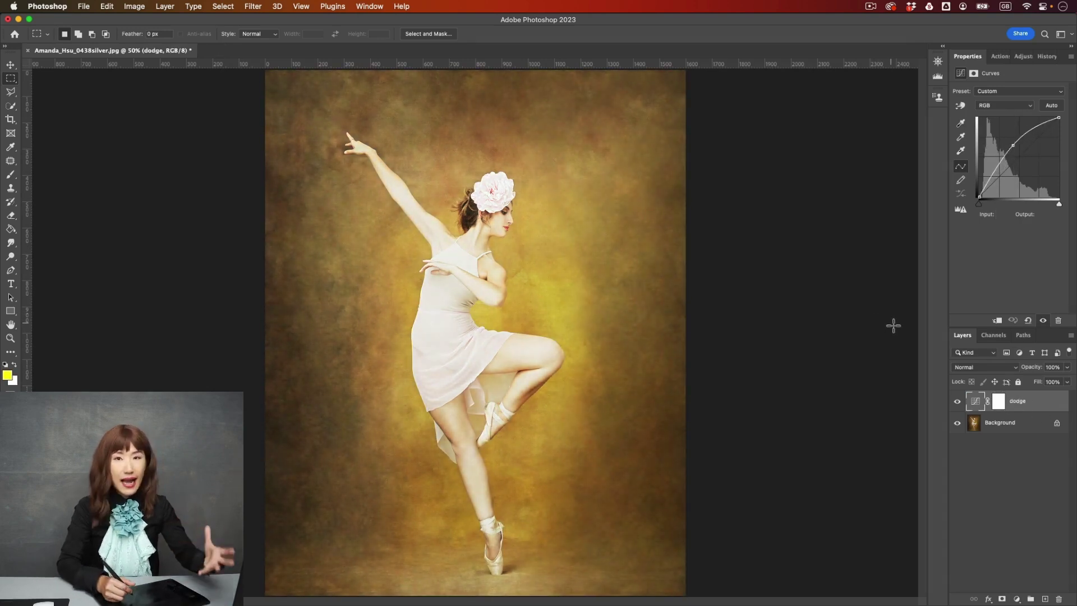
- Add a second Curves layer pulled down to darken, name it 'burn', and toggle its visibility to compare
left_click(1017, 599)
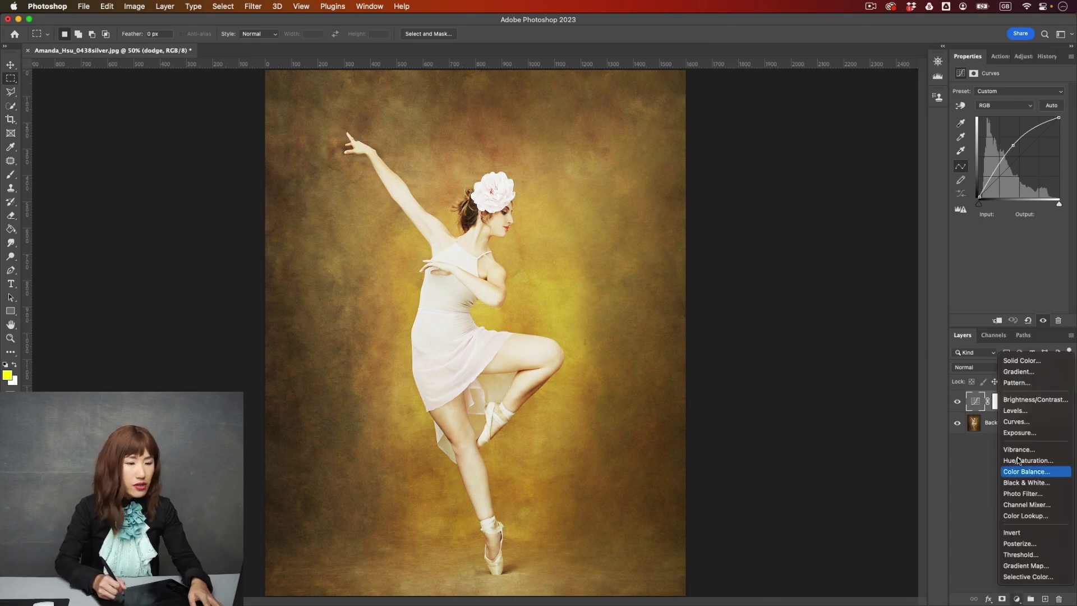
left_click(1026, 423)
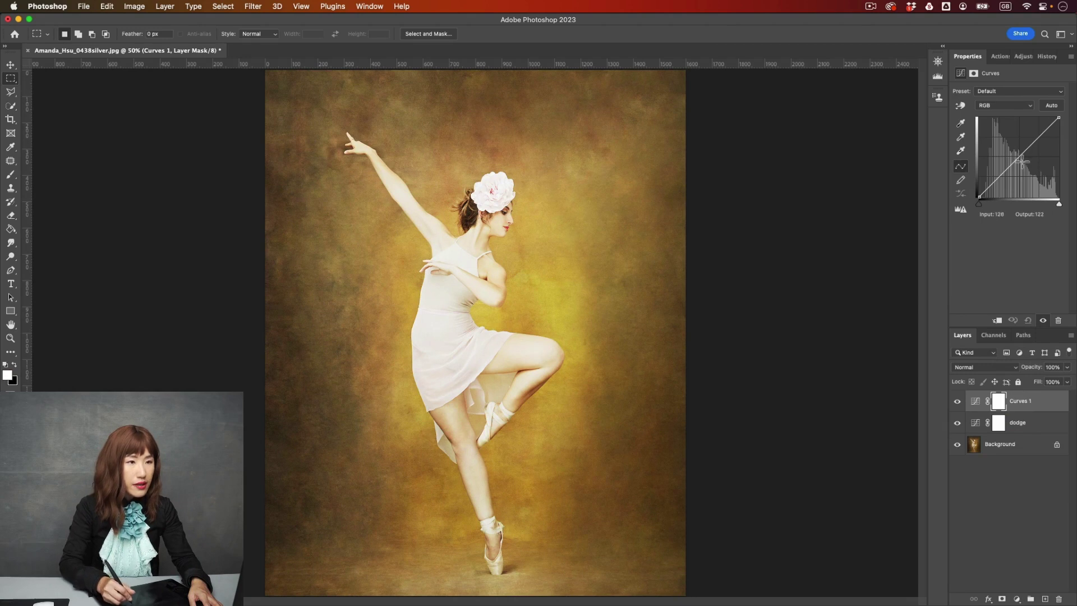
left_click_drag(1023, 154, 1029, 173)
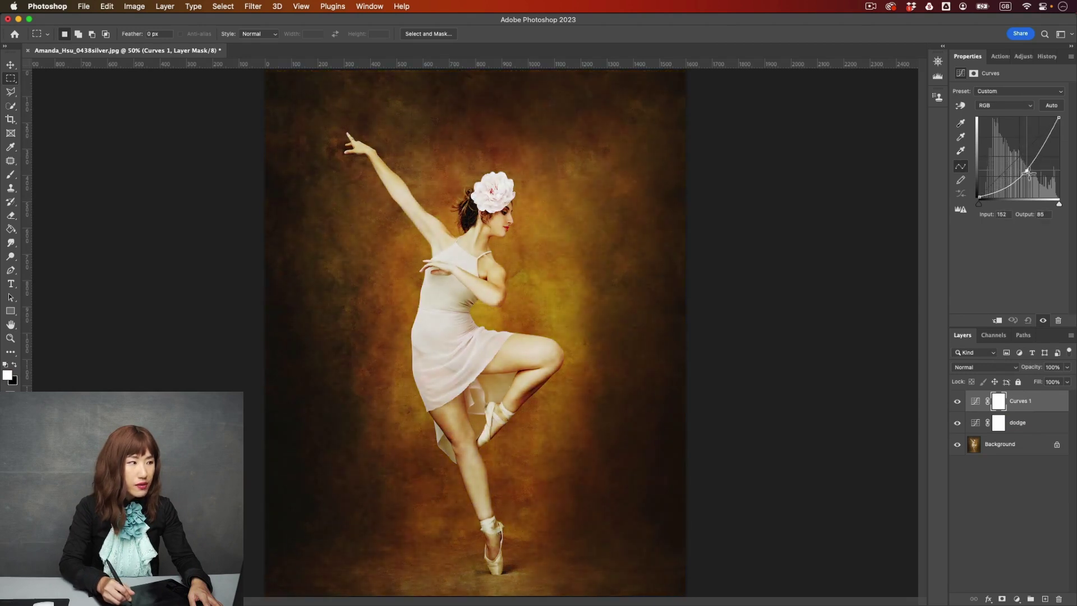
double_click(1018, 401)
type("burn")
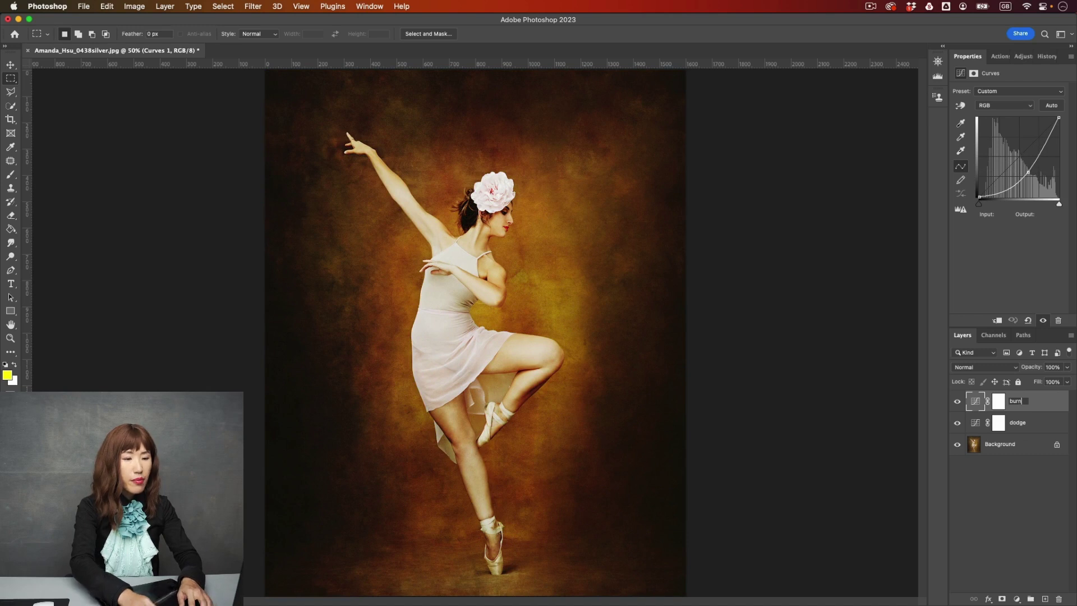
key("Return")
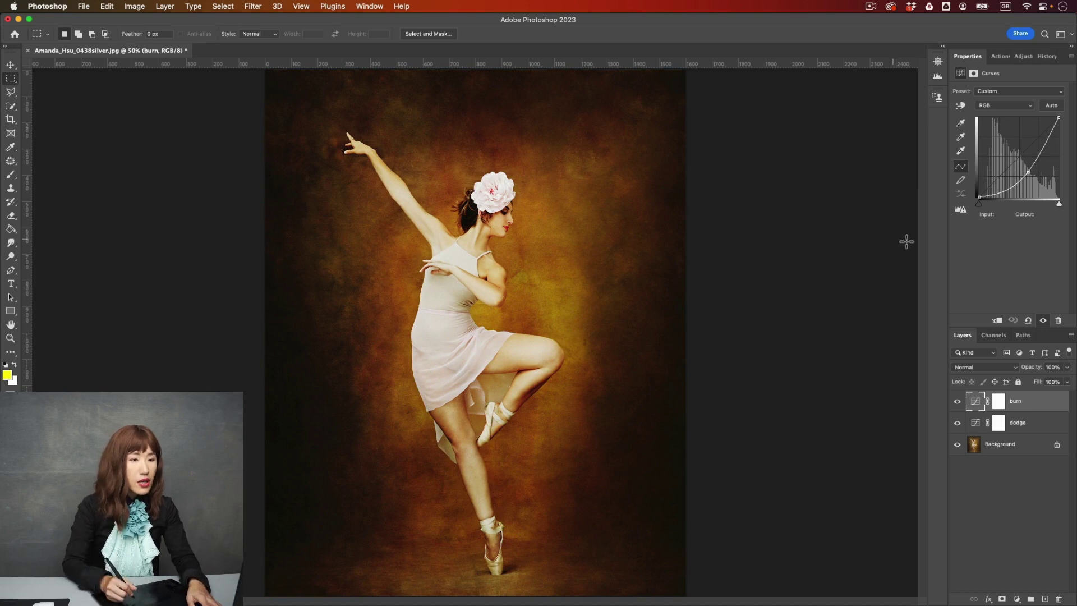
left_click(958, 402)
left_click(958, 401)
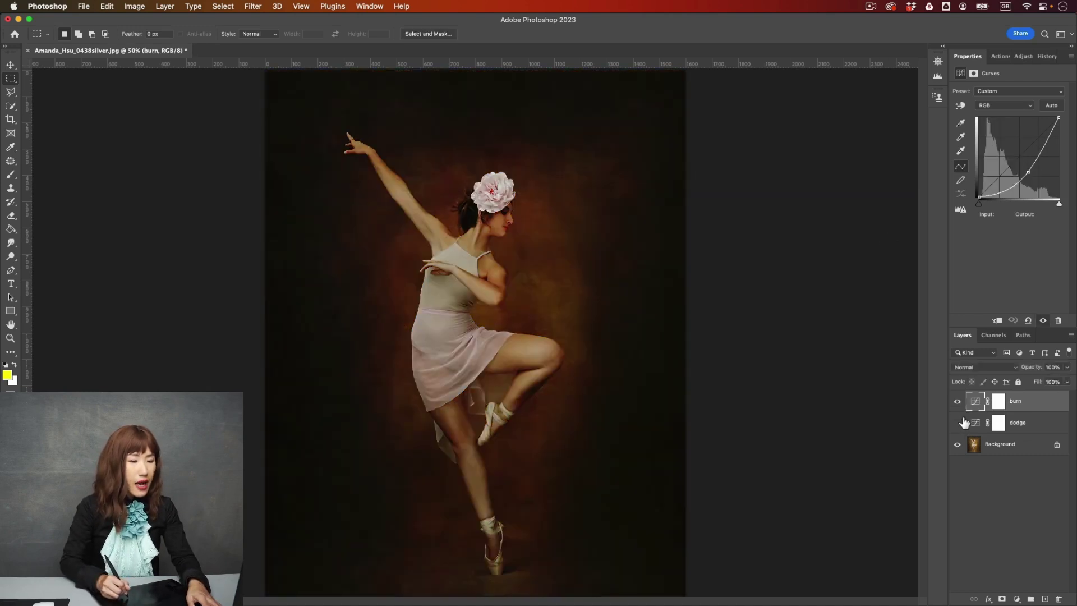
- Invert the burn and dodge layer masks to black to hide both curves effects
left_click(999, 401)
key("super+i")
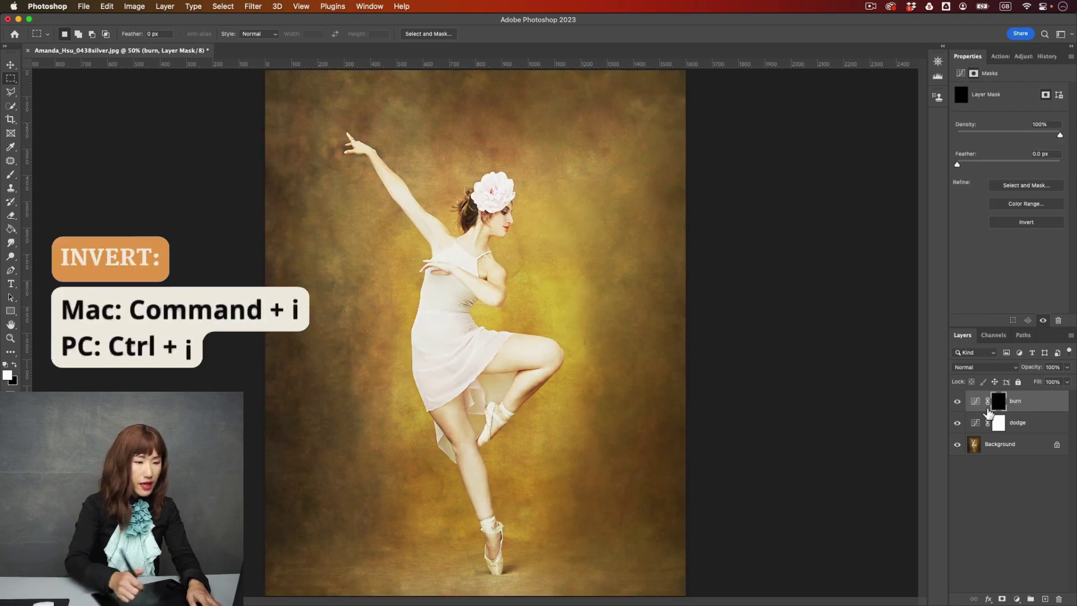
left_click(998, 423)
key("super+i")
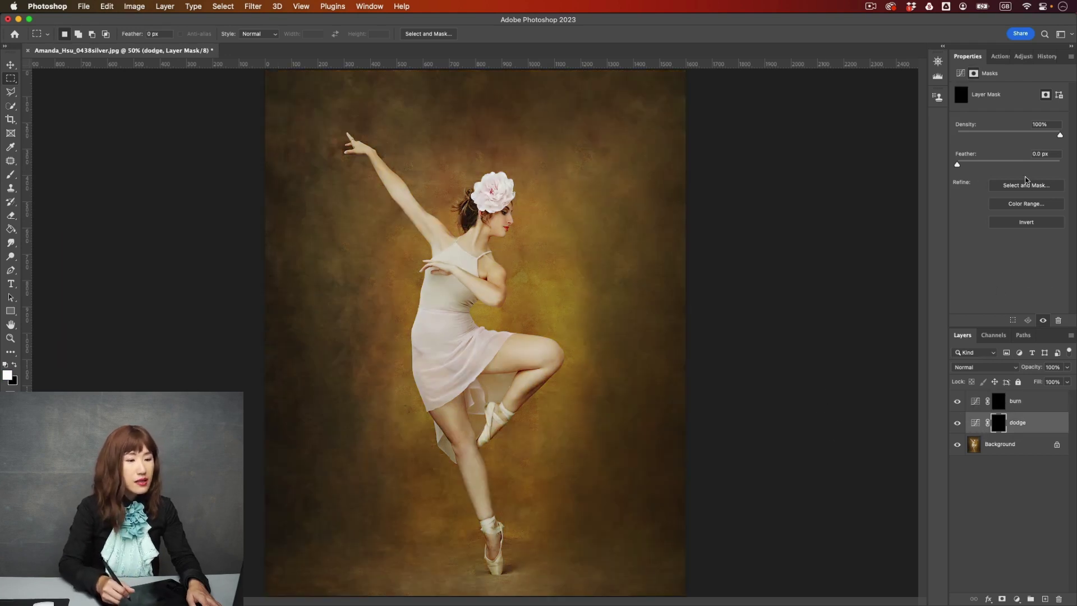
- Group the burn and dodge layers and name the group 'dodge and burn'
left_click(1042, 405, "super")
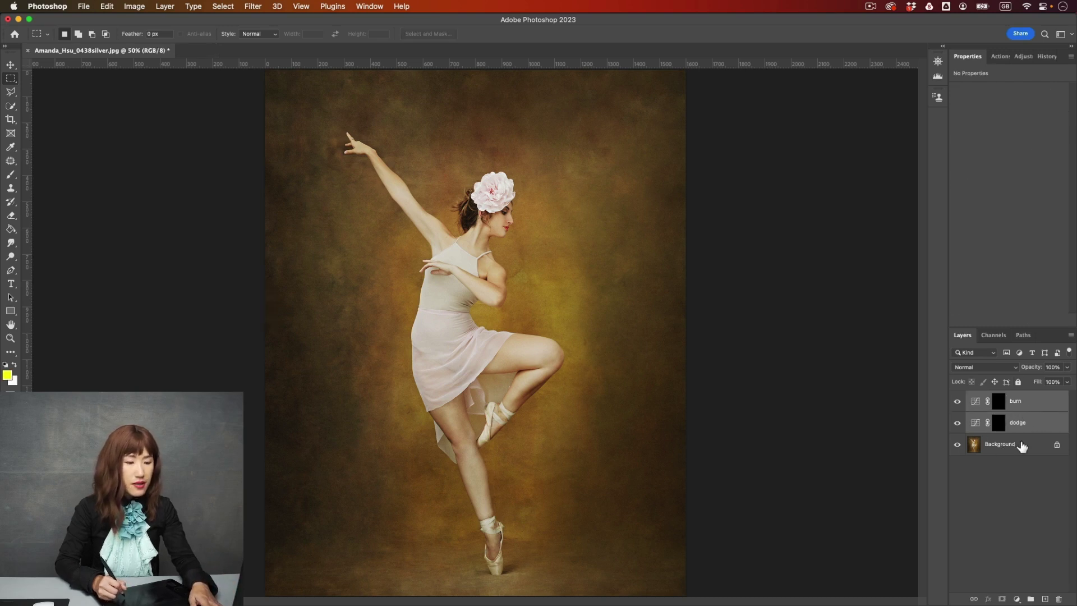
left_click_drag(1031, 432, 1032, 598)
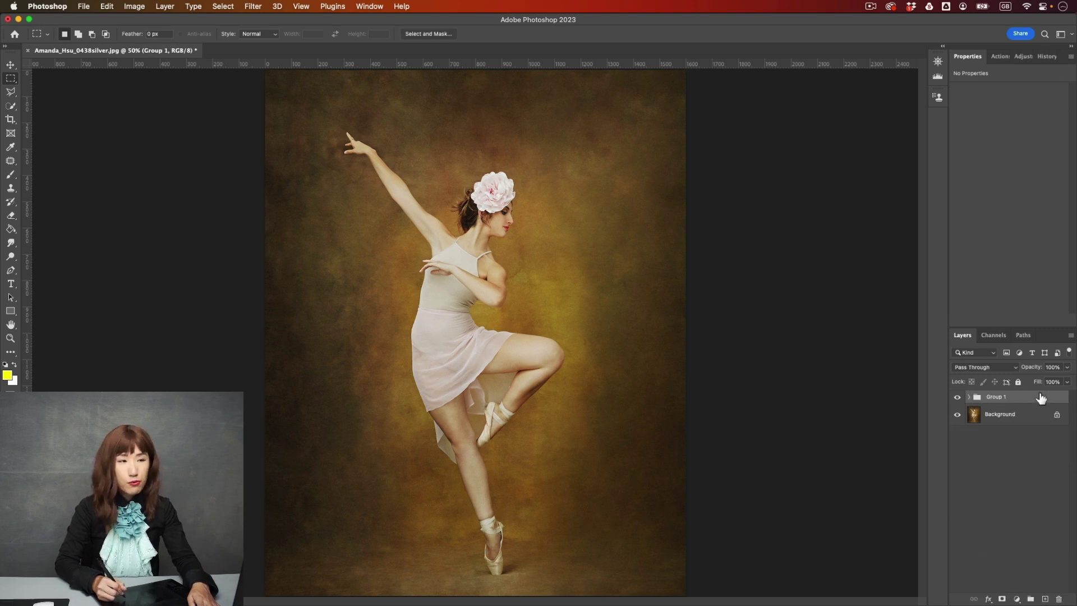
double_click(996, 396)
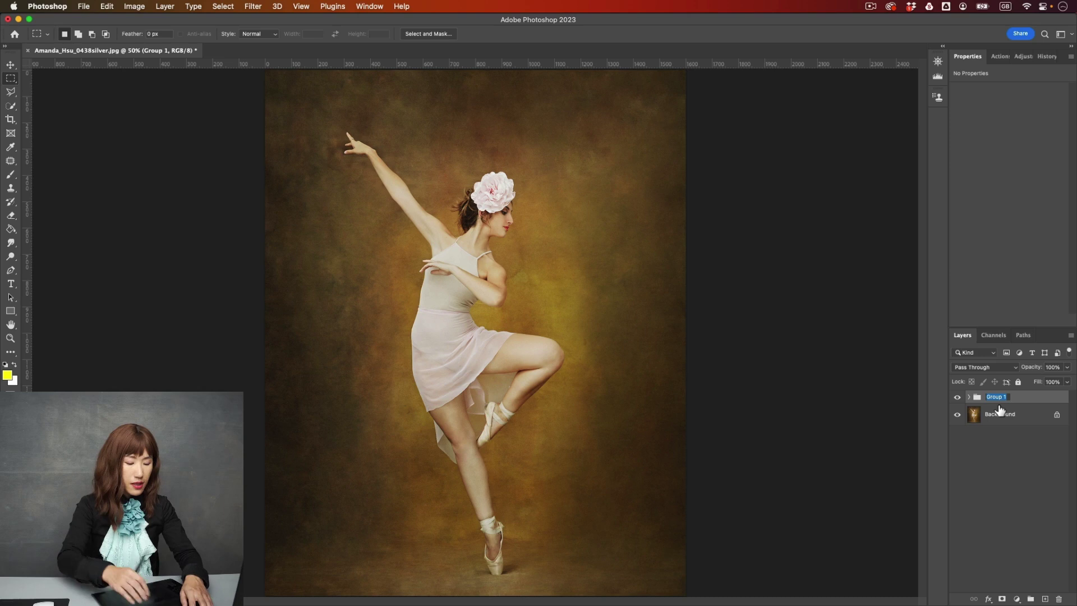
type("d")
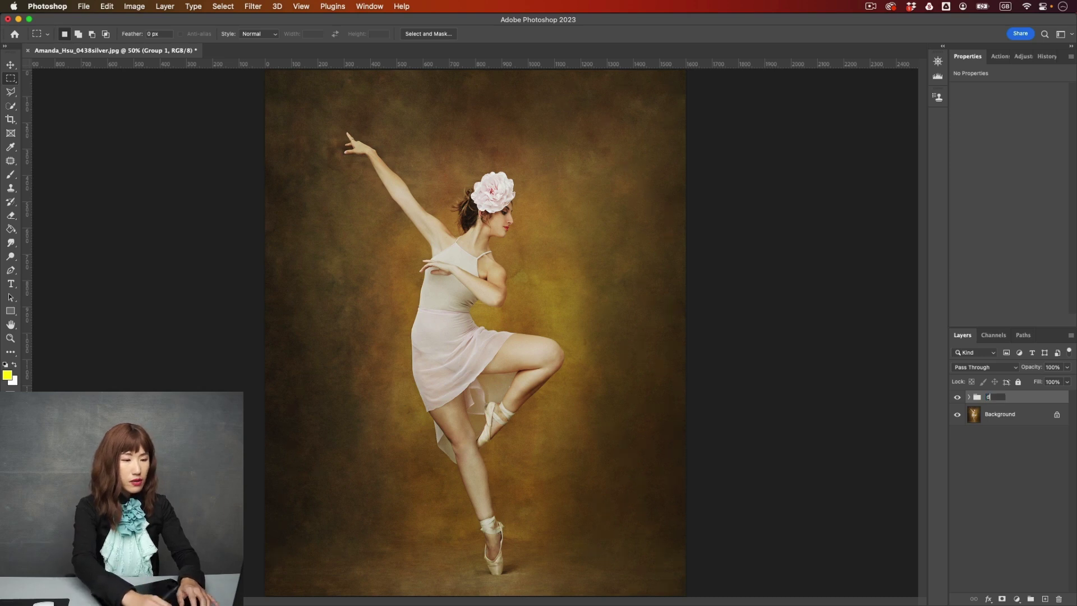
type("odge and burn")
key("Return")
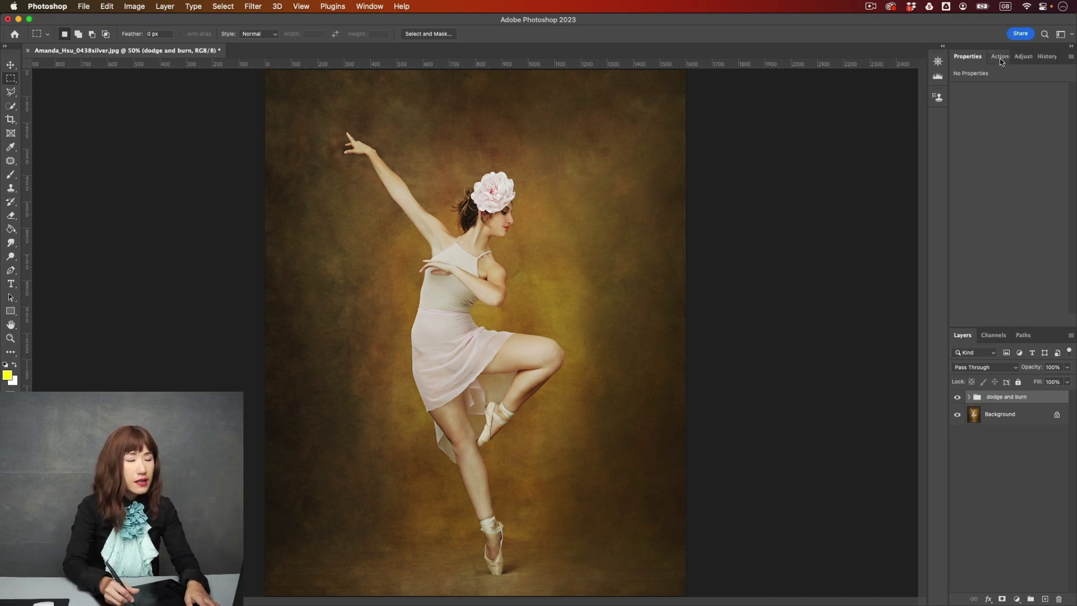
- Stop recording, delete the dodge and burn group, and replay the action to rebuild the group
left_click(1000, 56)
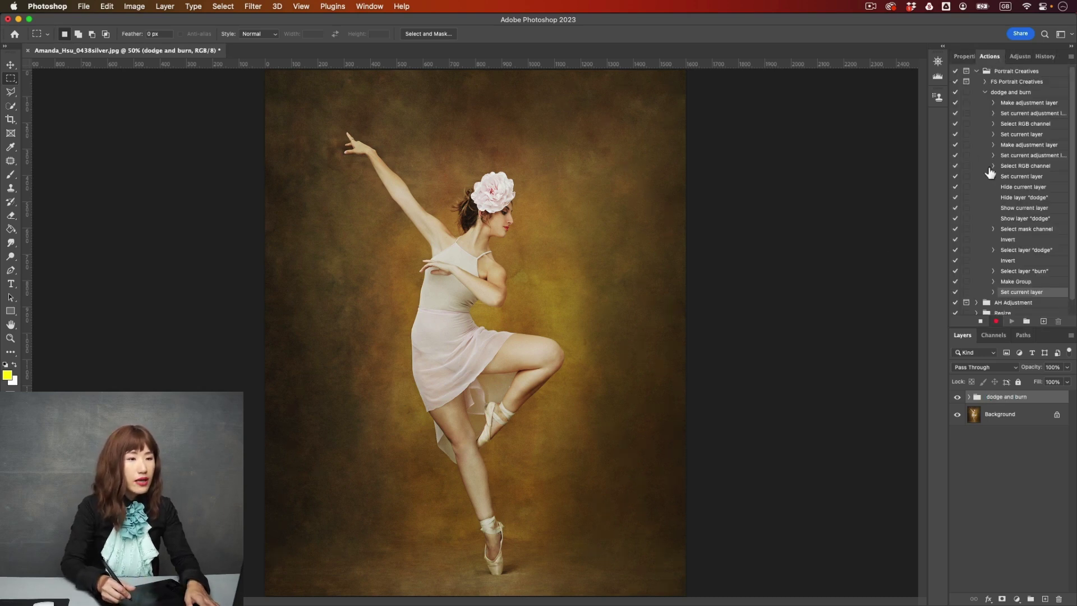
left_click(981, 322)
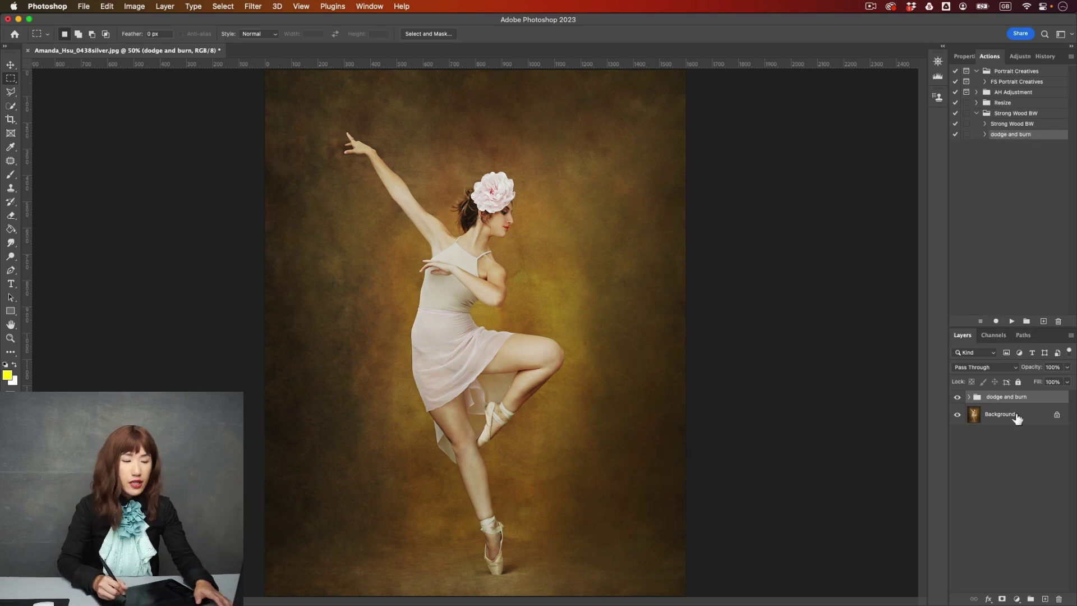
left_click_drag(1010, 397, 1059, 593)
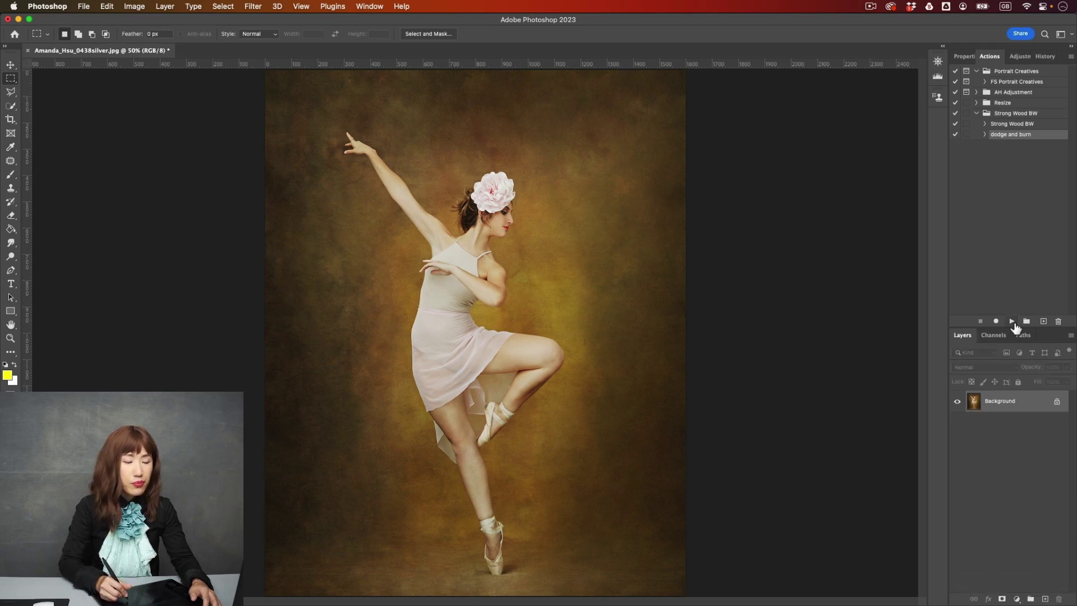
left_click(1012, 322)
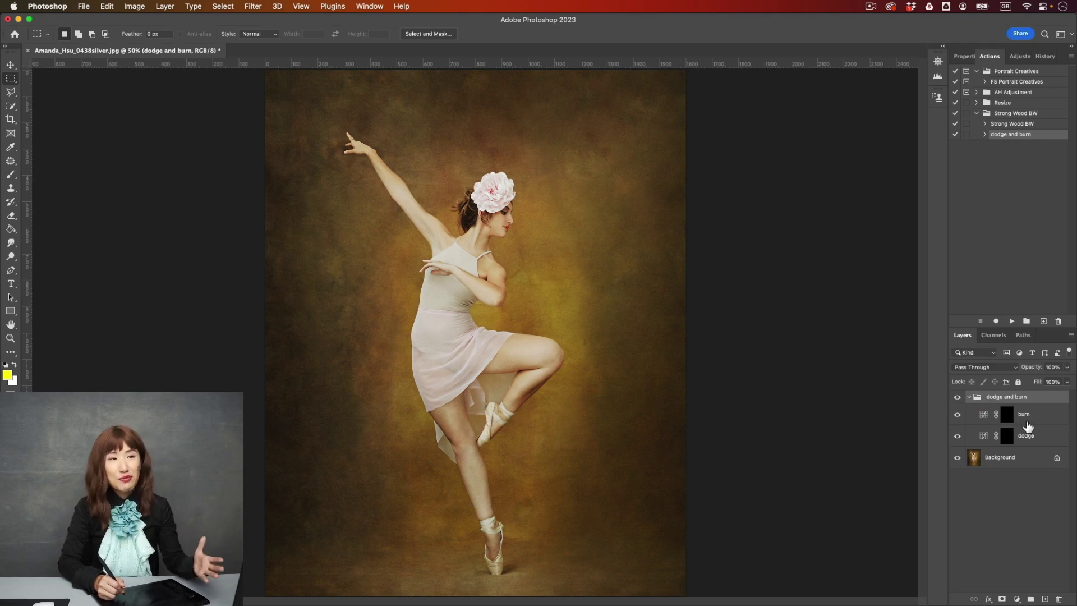
left_click(969, 397)
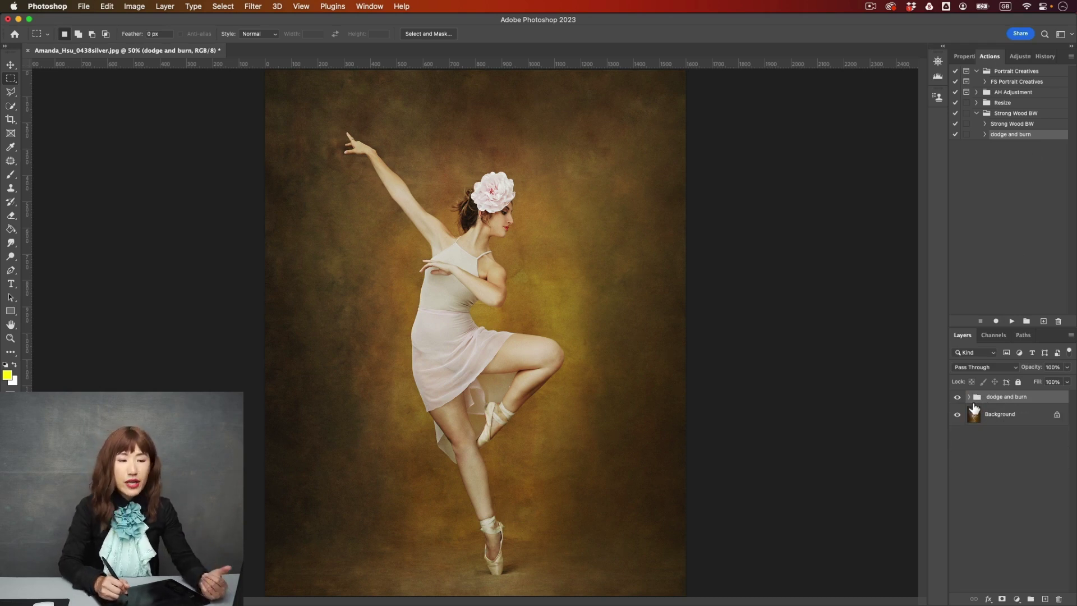
left_click(969, 397)
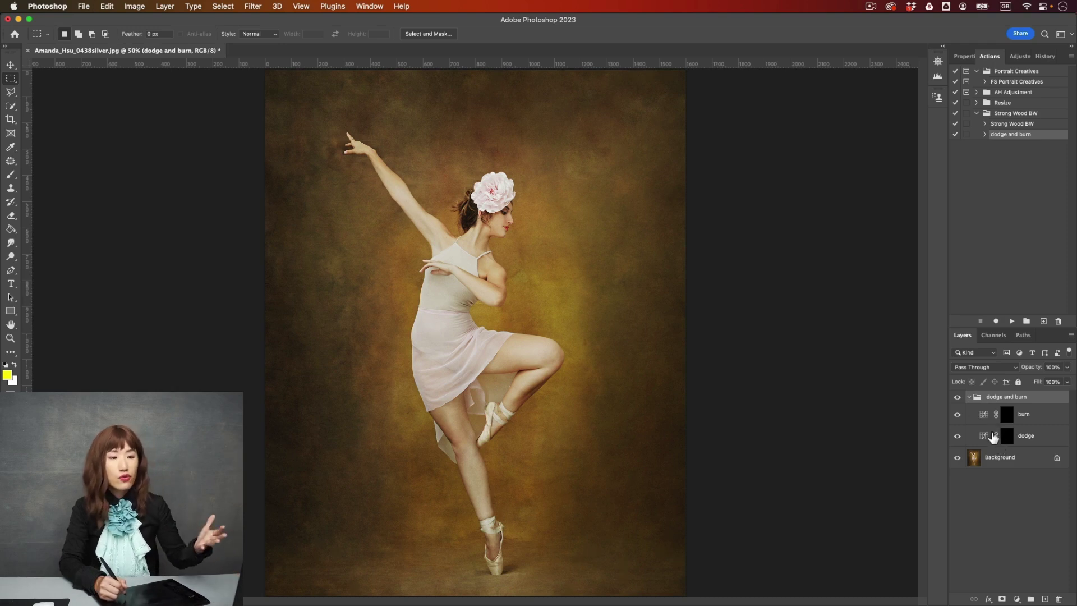
- Collapse the Portrait Creatives and AH Adjustment sets and deselect the dodge and burn action
left_click(976, 71)
left_click(977, 81)
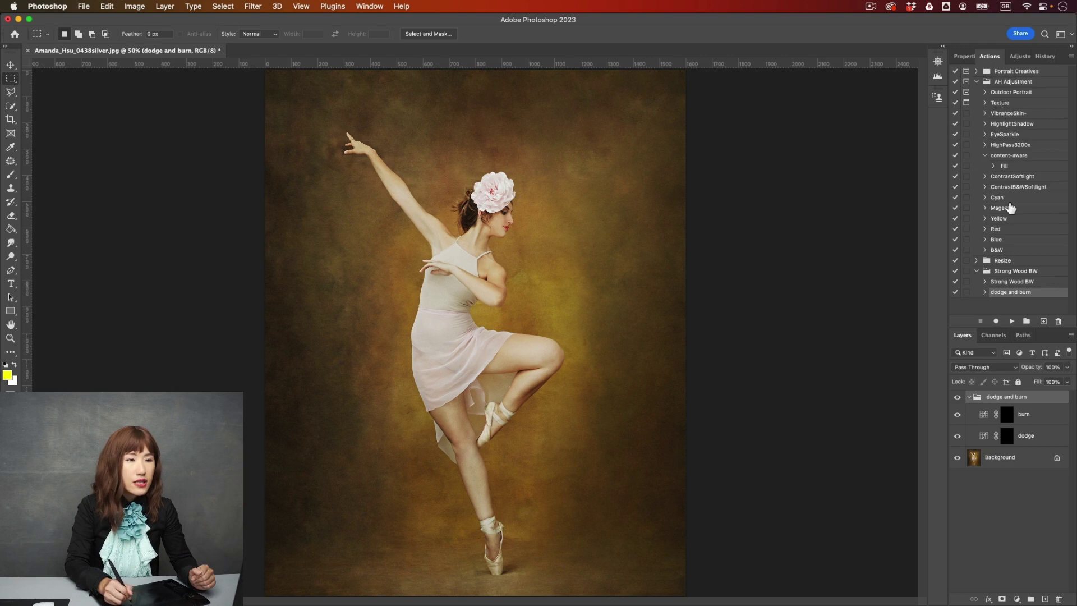
left_click(977, 82)
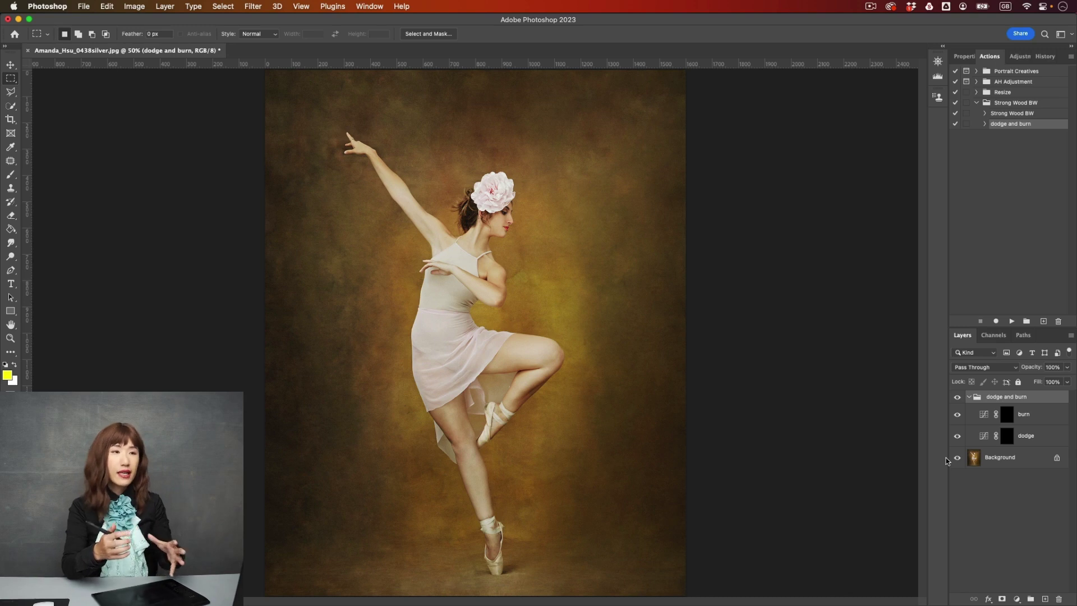
left_click(1004, 125, "super")
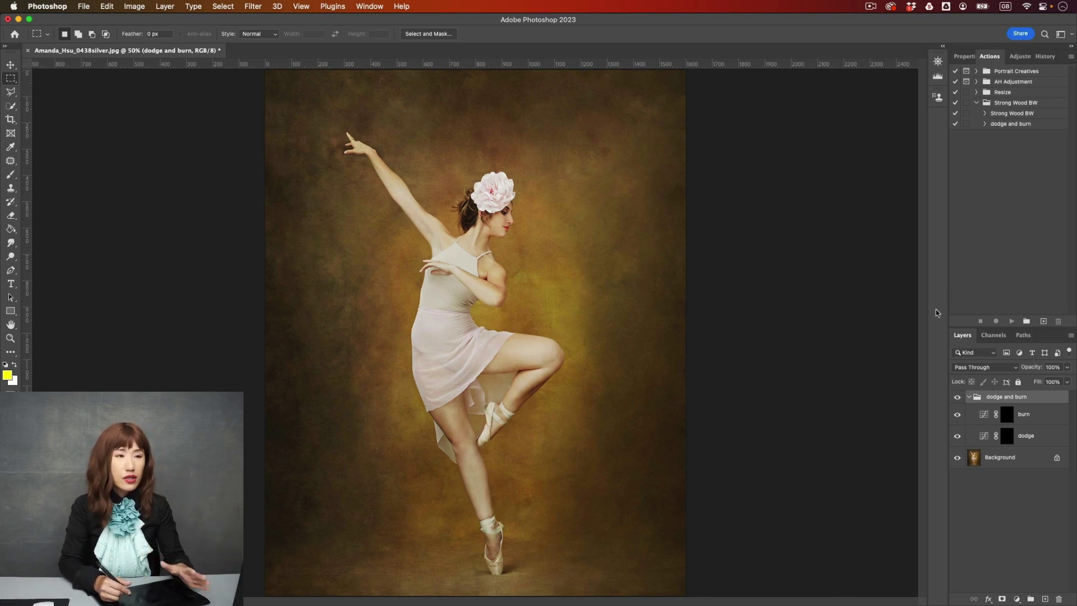
- Create a new action set named 'editing' and move the dodge and burn action into it
left_click(1027, 322)
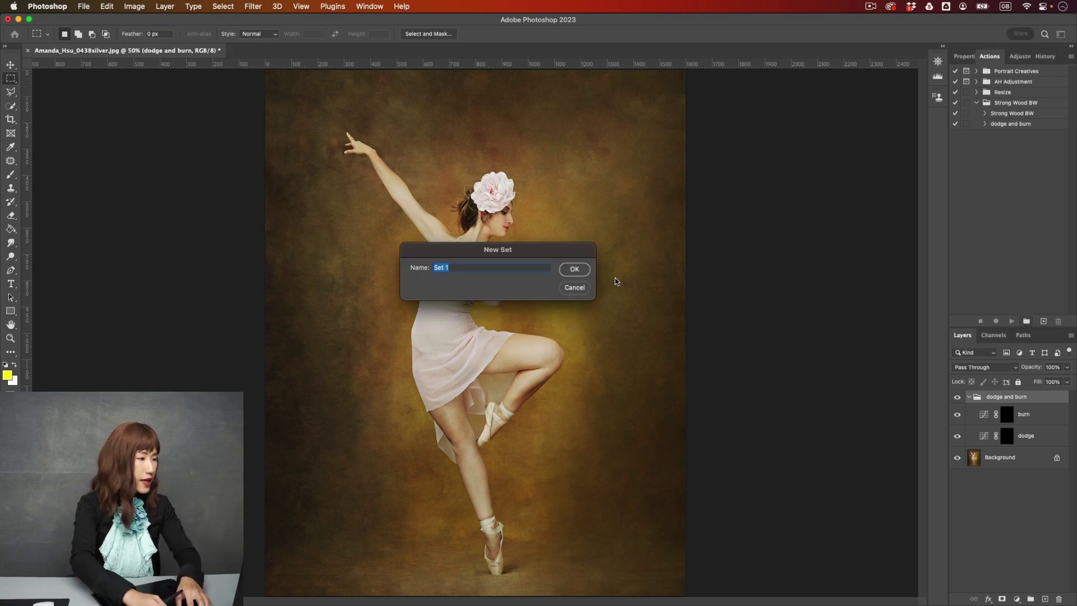
type("editing")
key("Return")
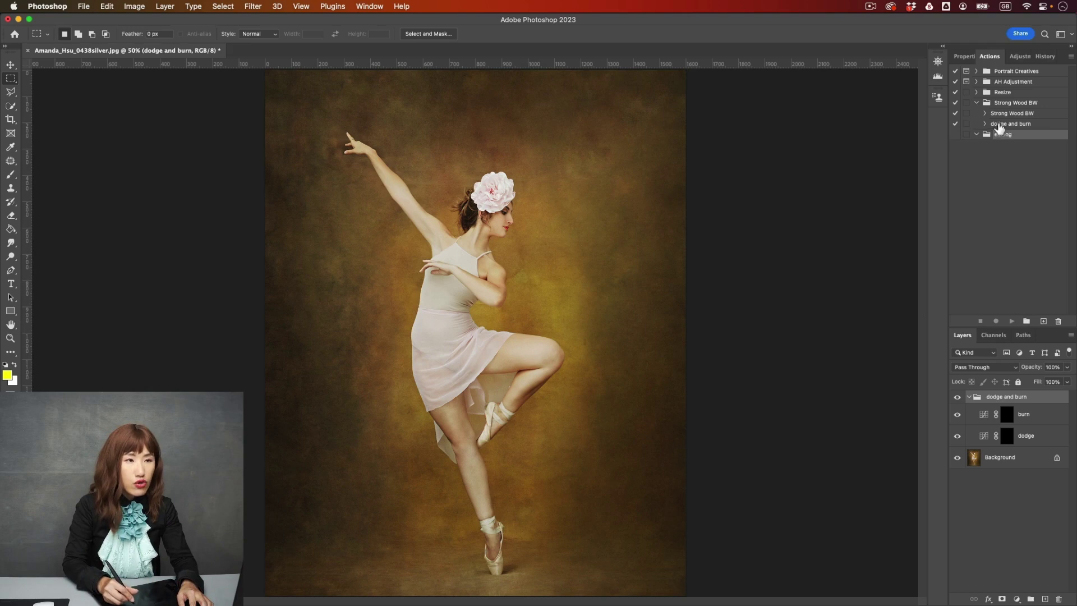
mouse_move(1000, 126)
left_mouse_down()
mouse_move(1003, 141)
mouse_move(987, 129)
left_mouse_up()
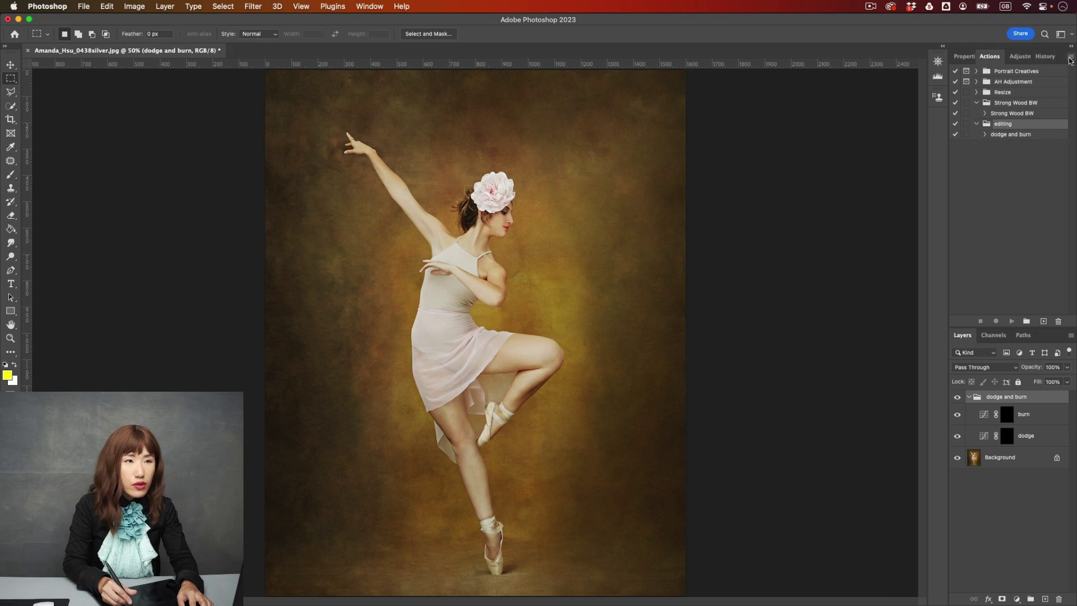
- Save the editing action set as editing.atn
left_click(1069, 60)
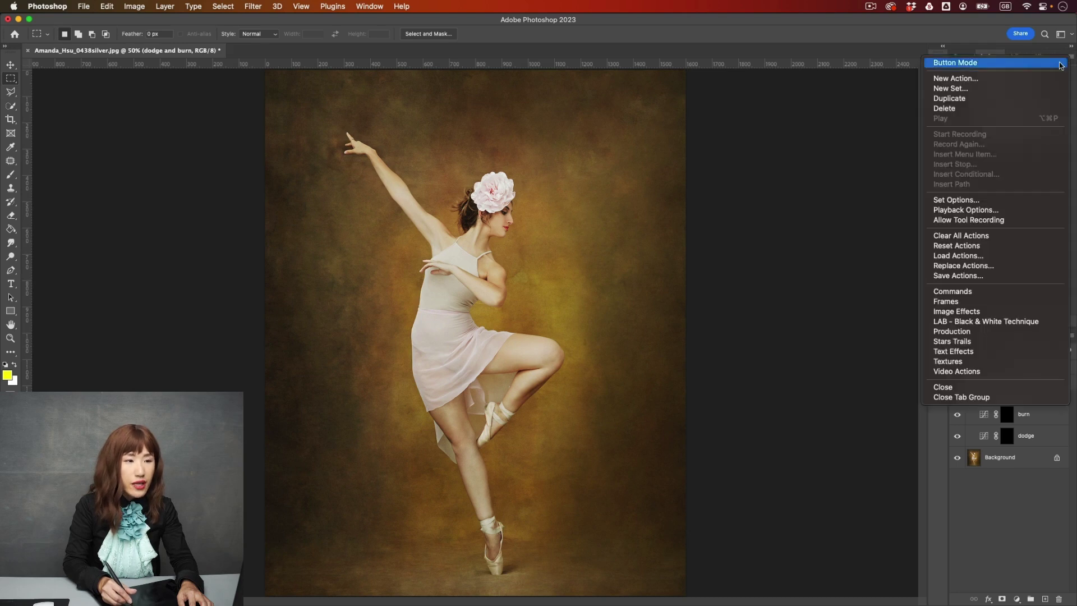
left_click(980, 277)
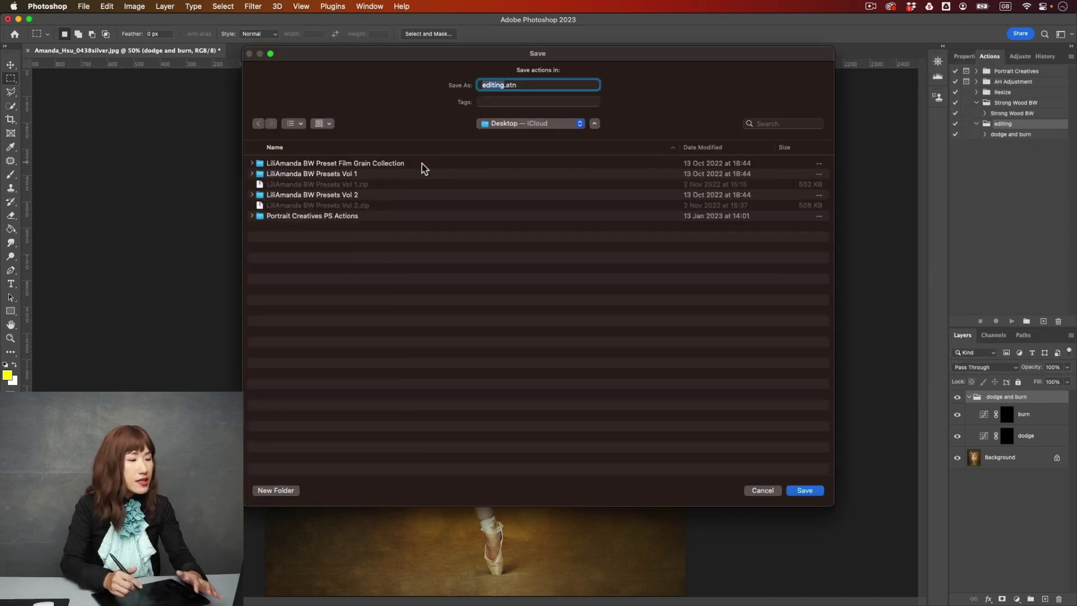
left_click(806, 491)
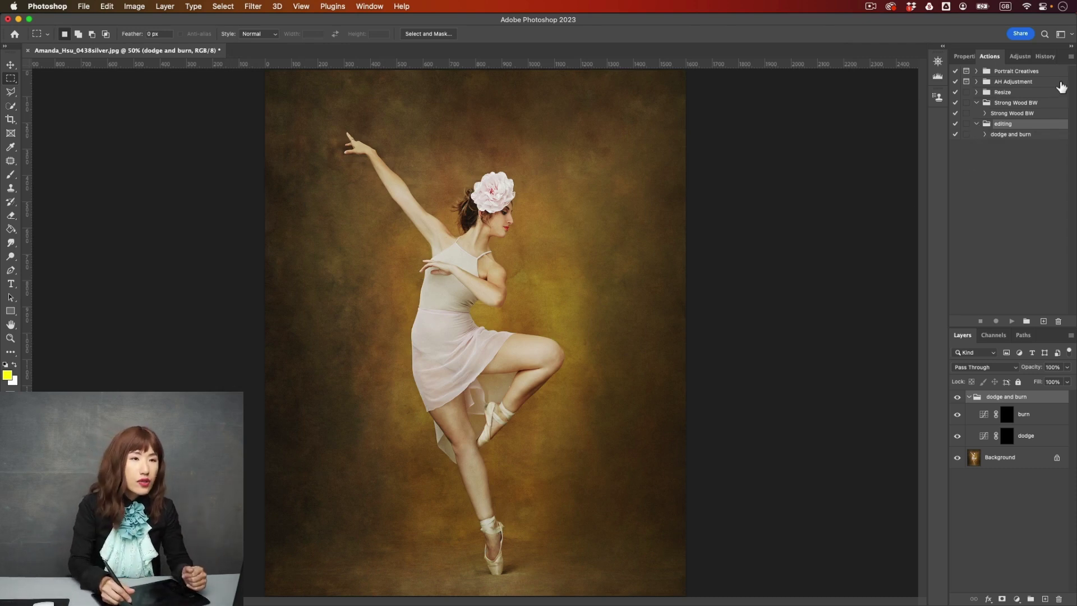
left_click(1071, 58)
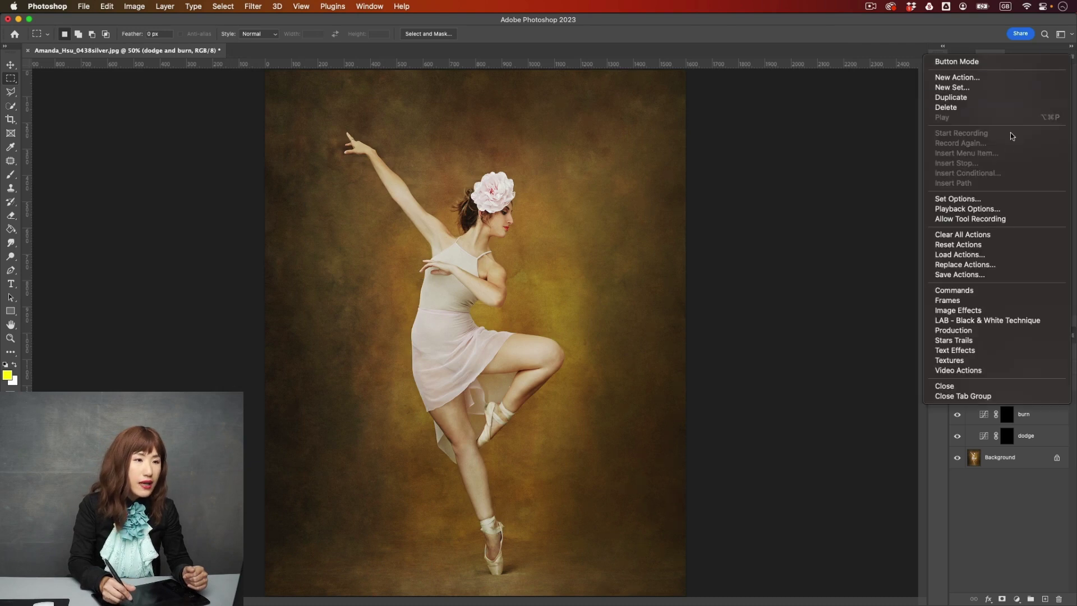
left_click(952, 256)
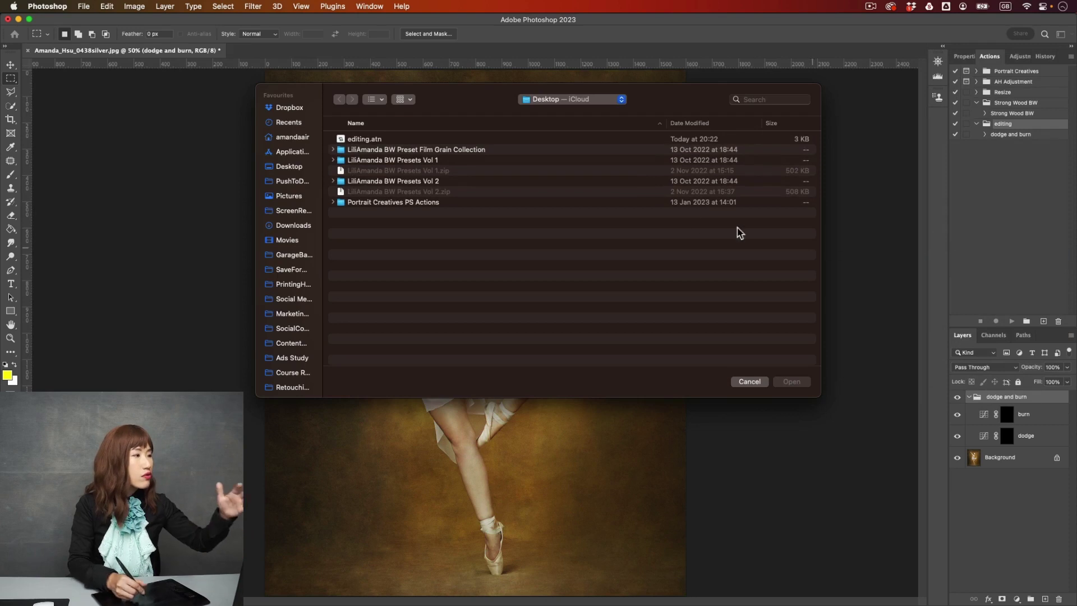
left_click(365, 145)
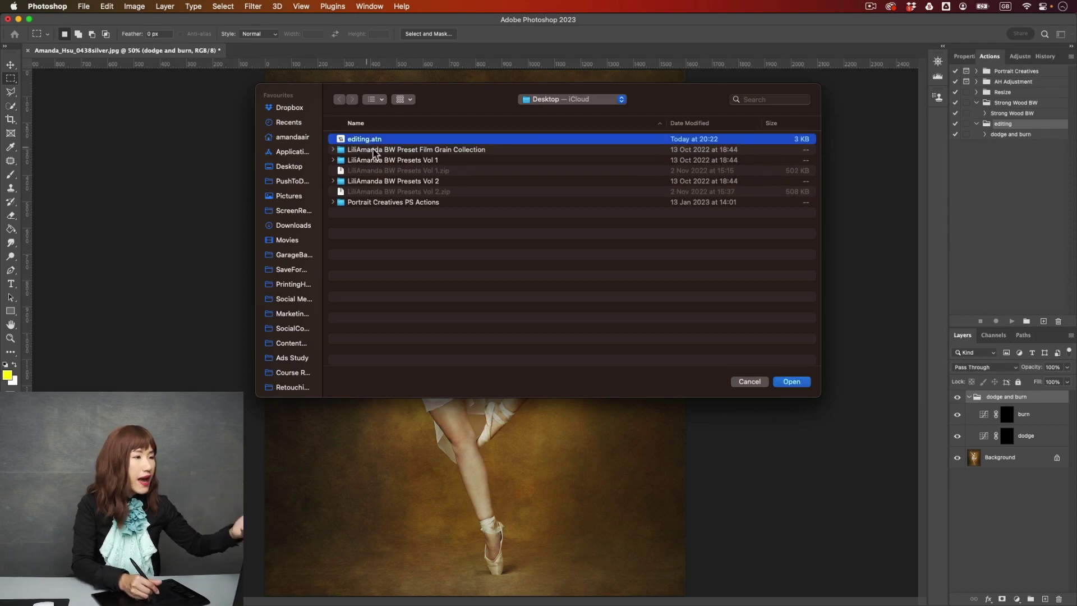
left_click(758, 383)
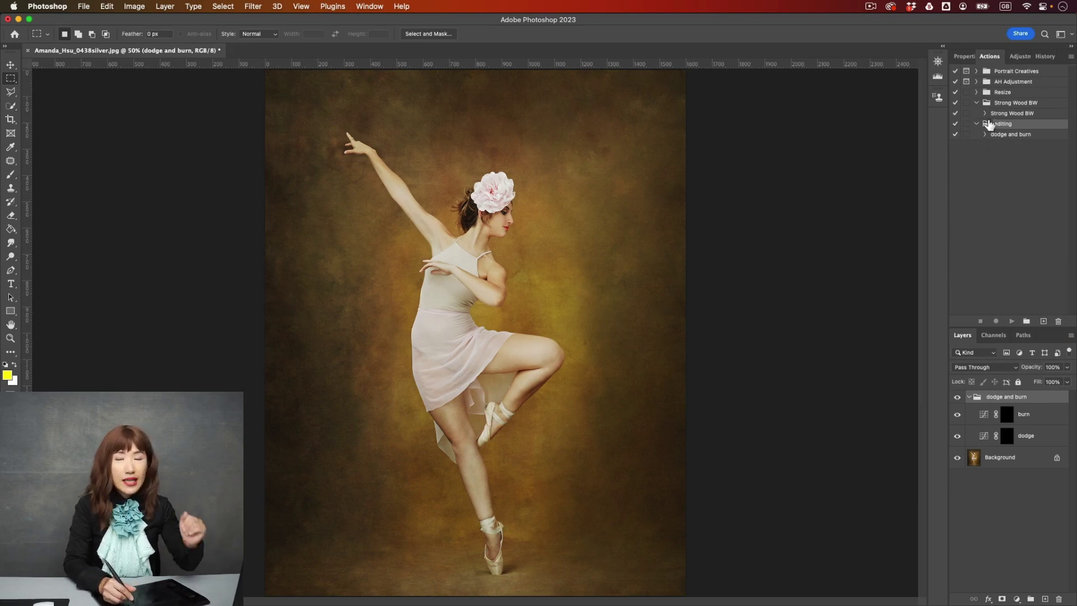
- Switch the Actions panel to Button Mode and run dodge and burn to rebuild the group
left_click(1070, 57)
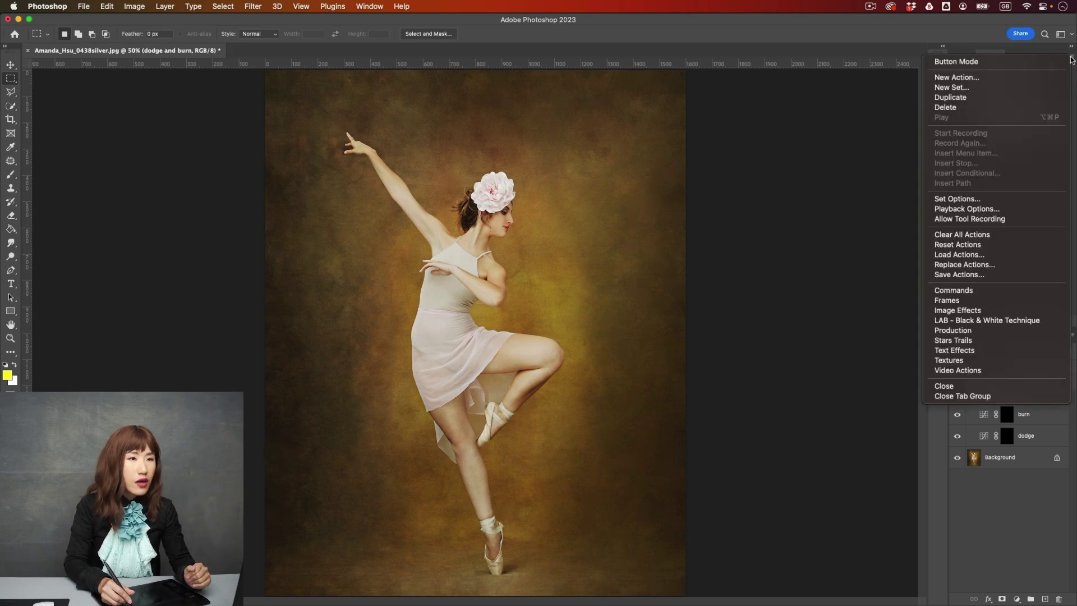
left_click(990, 64)
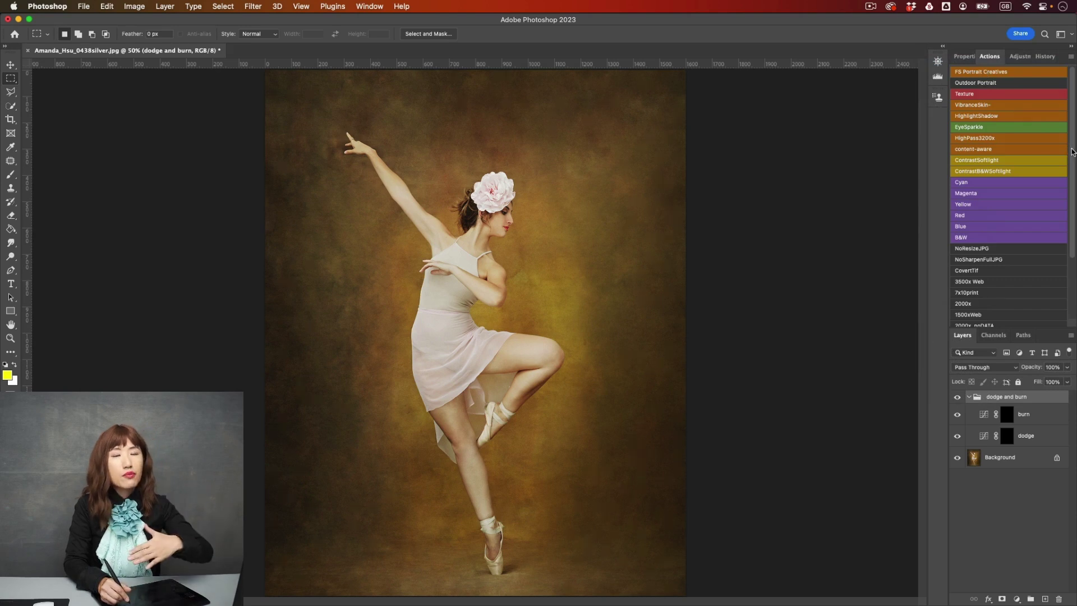
scroll(1010, 196, "down", 3)
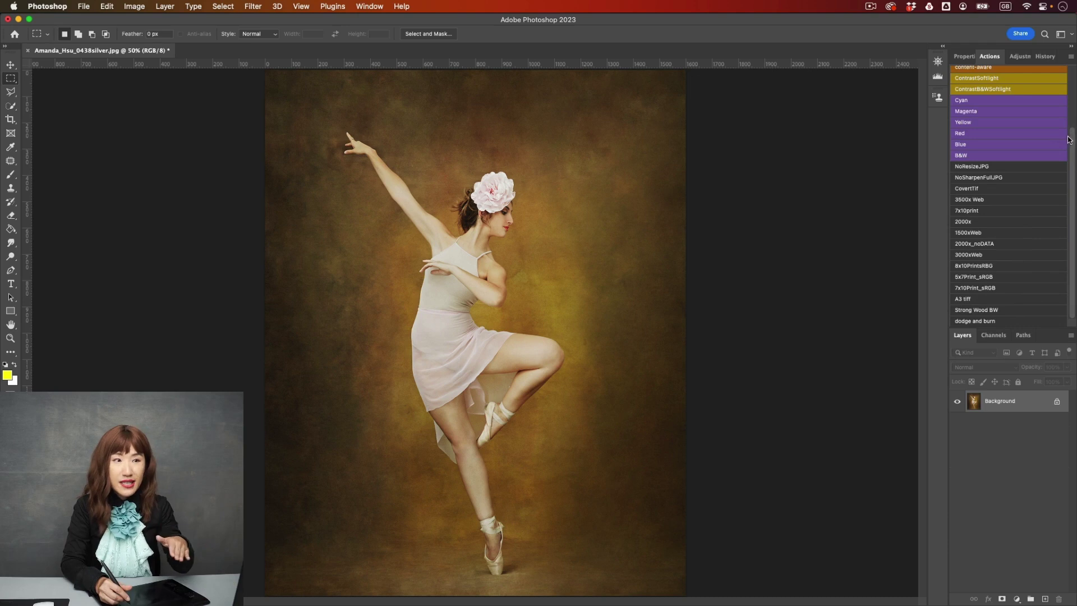
left_click(974, 321)
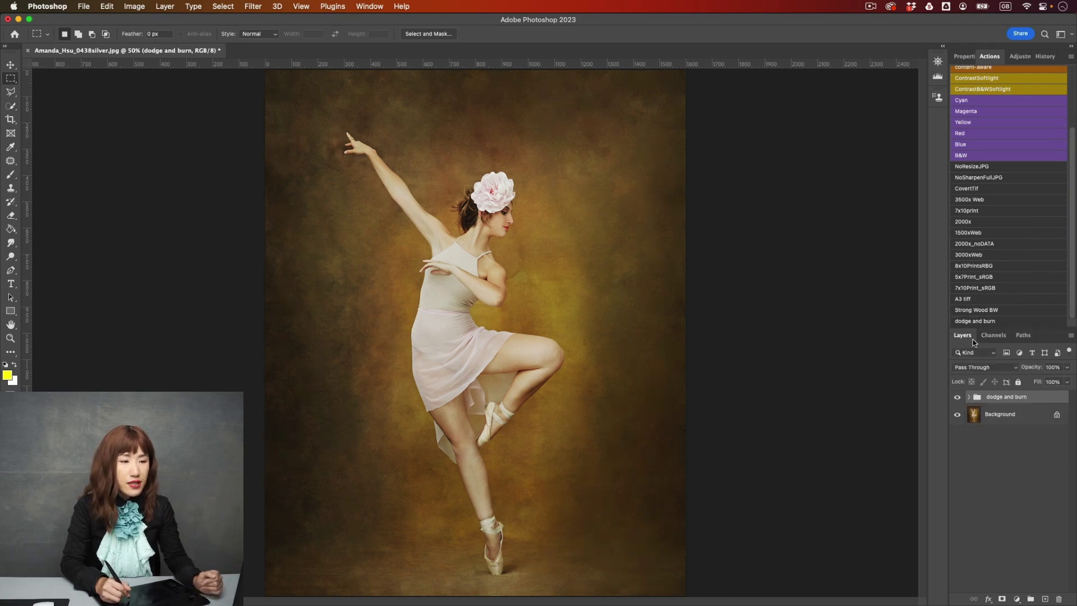
left_click(970, 397)
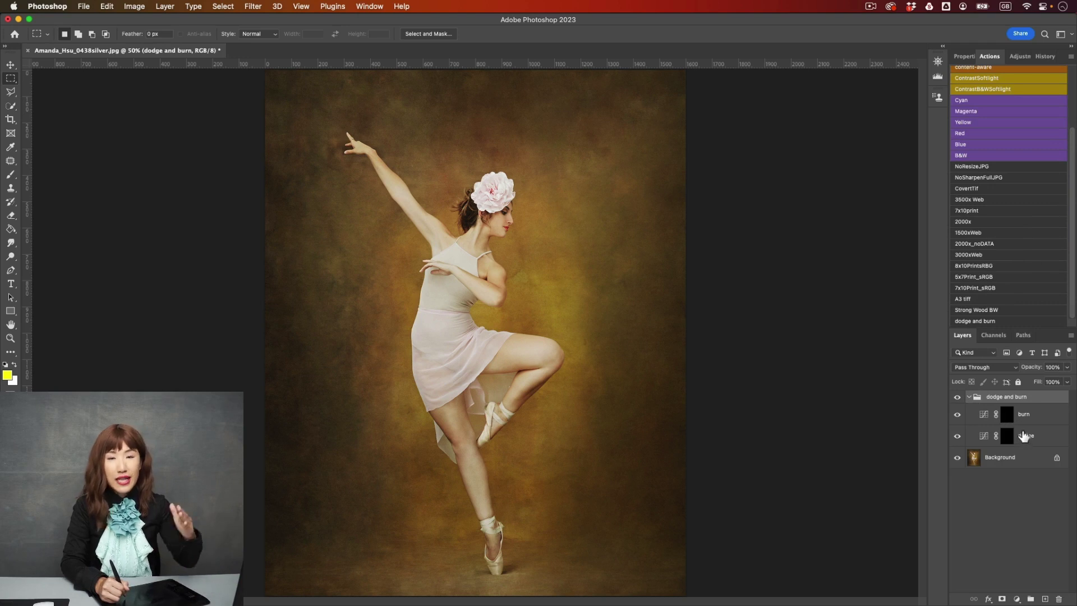